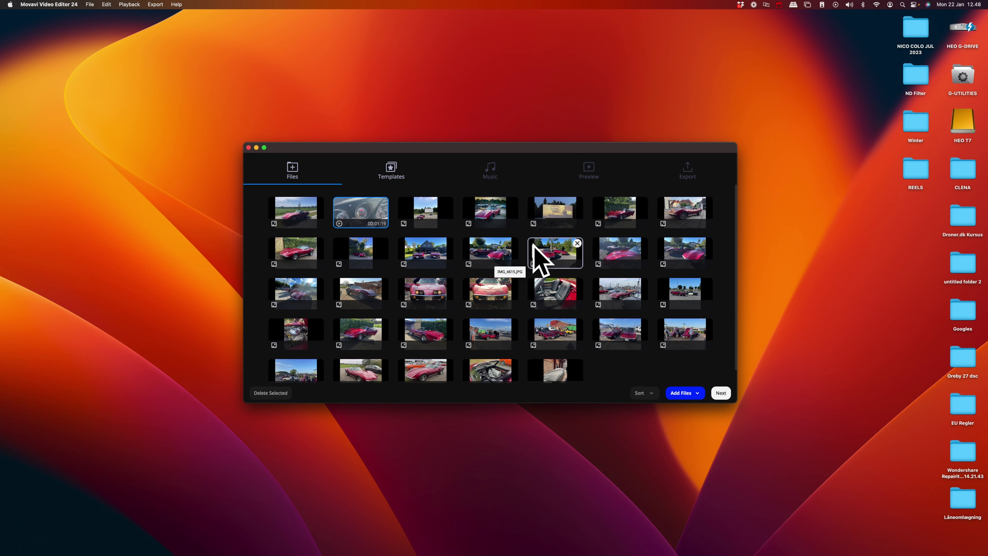
Scroll through the empty Slideshow demo project's File menu to see the save and open project commands
scroll(559, 259, down, 1)
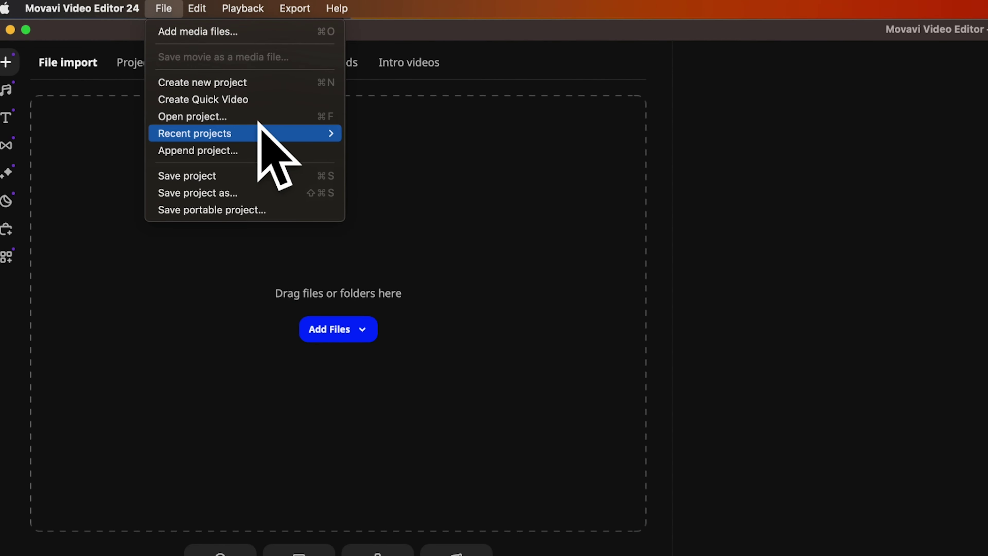
Save the project under a new name beginning 'Sli' and return to the file import panel
click(241, 191)
text(Sli)
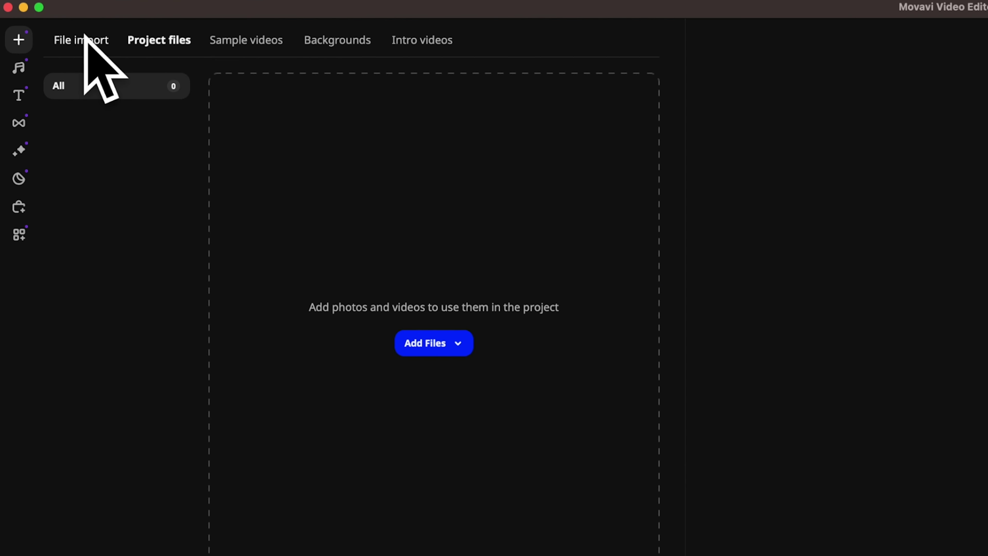
click(85, 39)
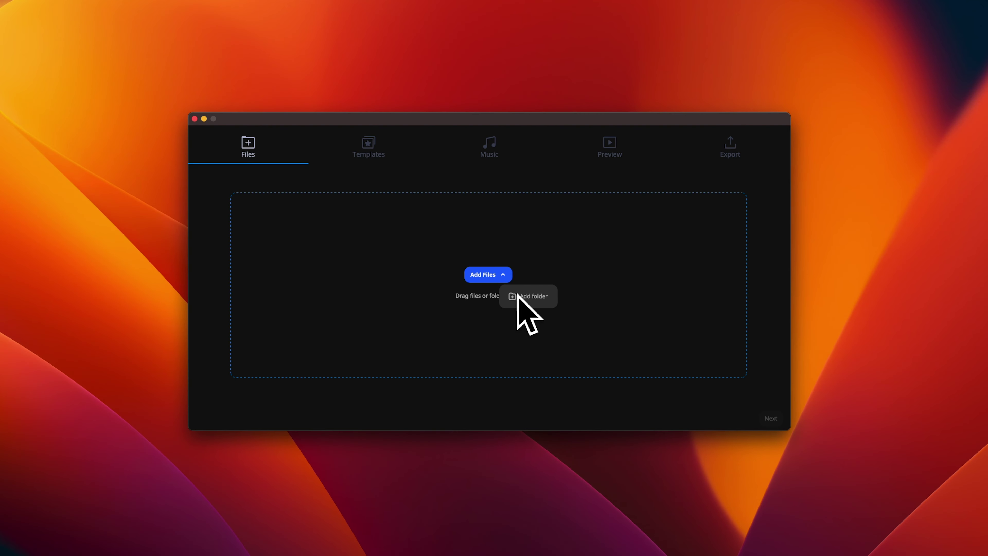
Load the Slides folder from Movavi #6 into the Slideshow Wizard
click(529, 295)
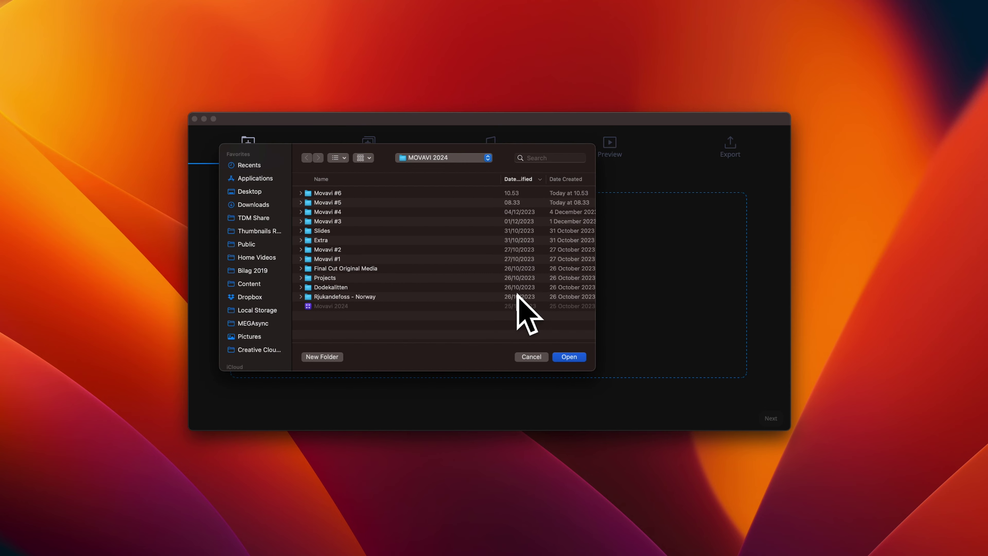
double_click(324, 193)
click(318, 193)
click(563, 356)
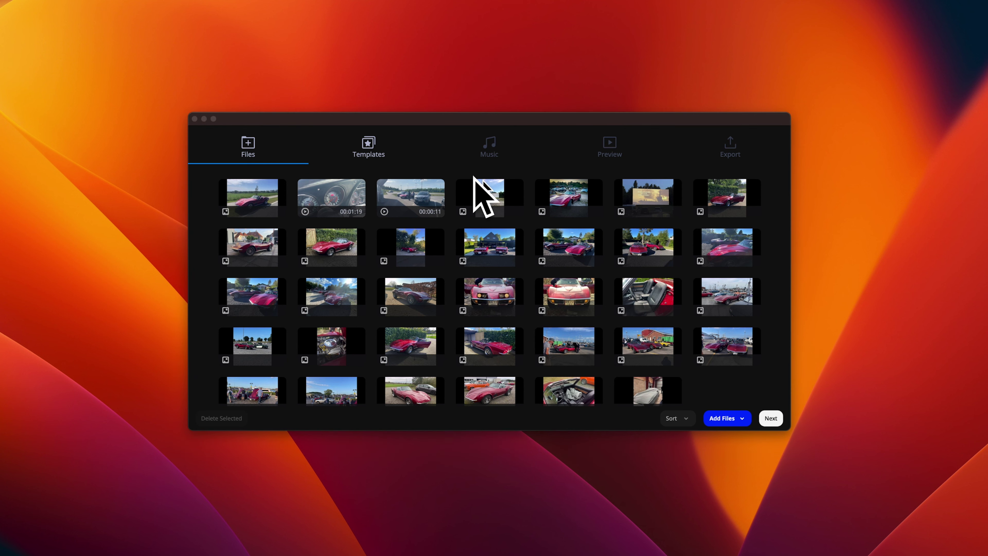
Move the 00:01:19 video later and the car interior photo into third place
click(326, 193)
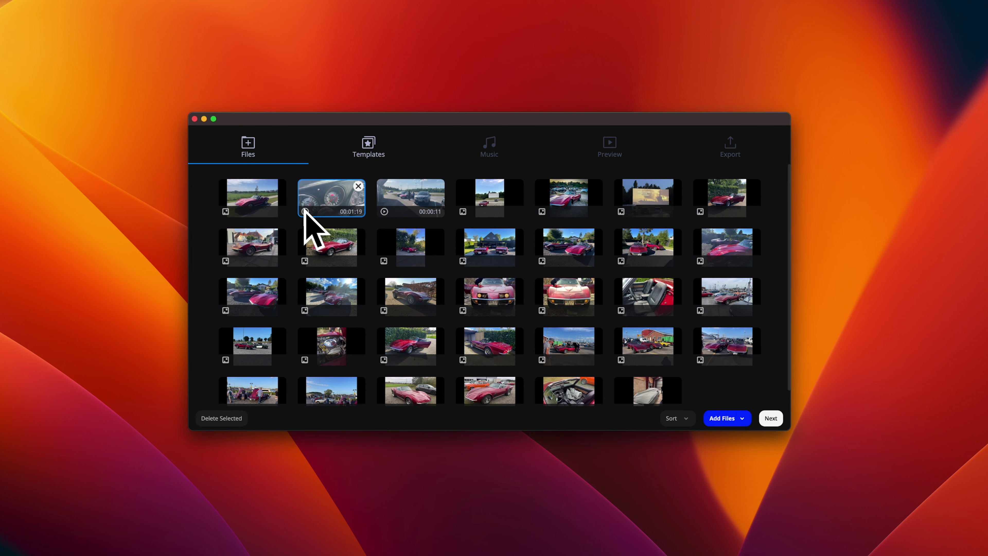
mouse_move(307, 212)
mouse_down()
mouse_move(220, 209)
mouse_move(309, 221)
mouse_up()
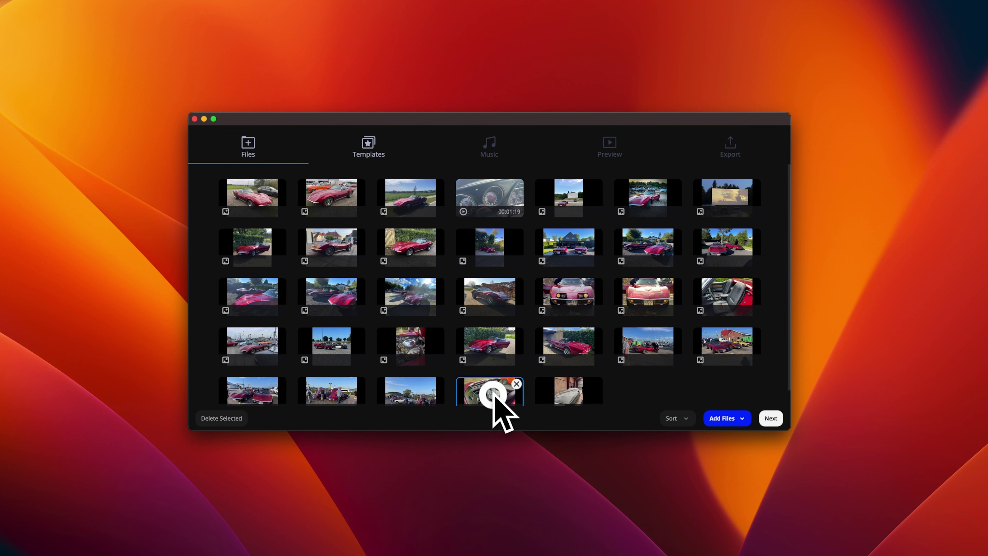
drag(491, 394, 385, 222)
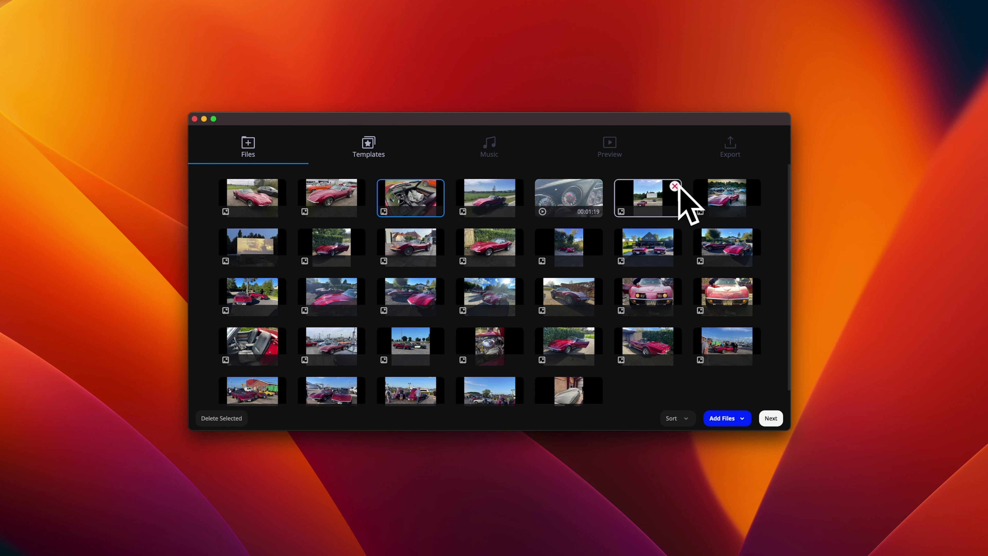
Remove five unwanted photos and advance to the Templates step
click(674, 280)
click(673, 284)
click(595, 284)
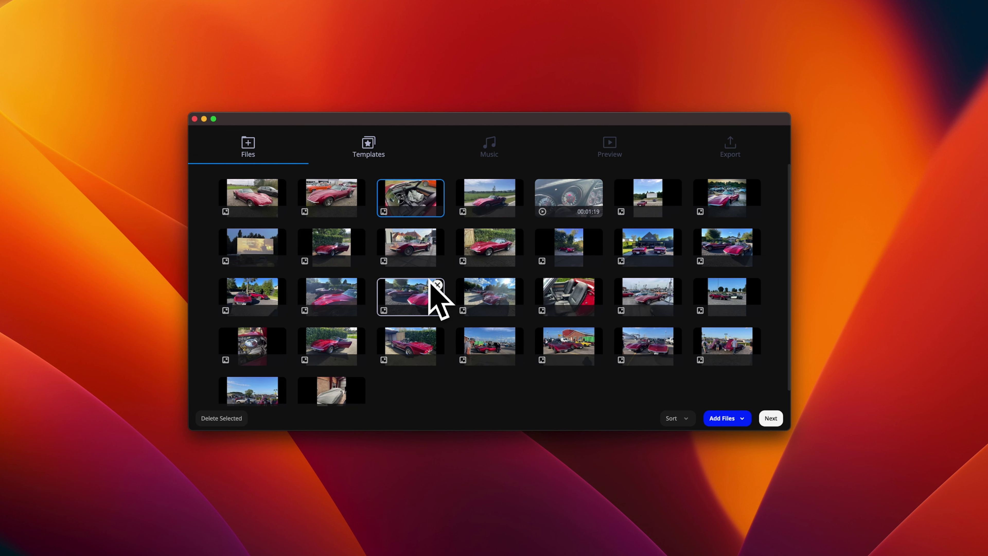
click(357, 284)
click(279, 285)
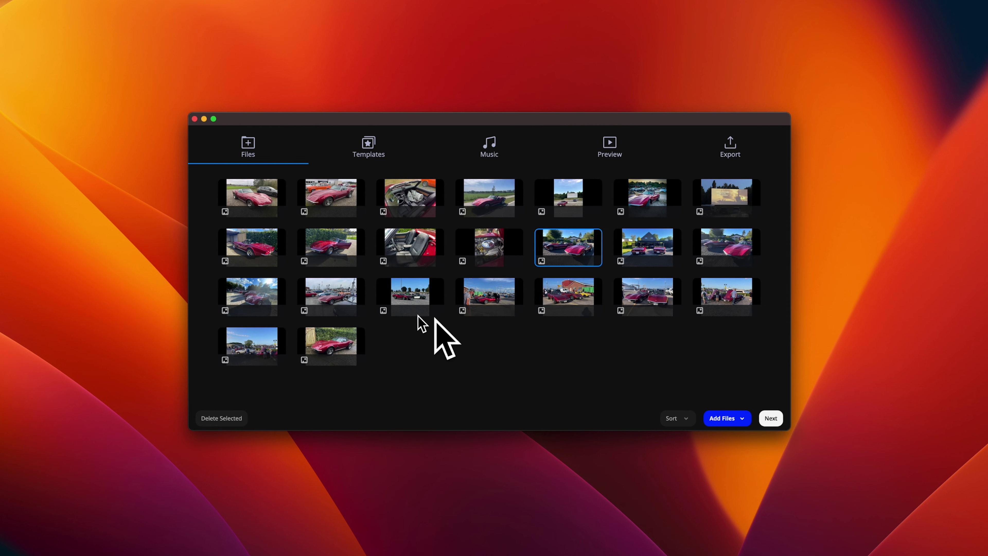
click(770, 418)
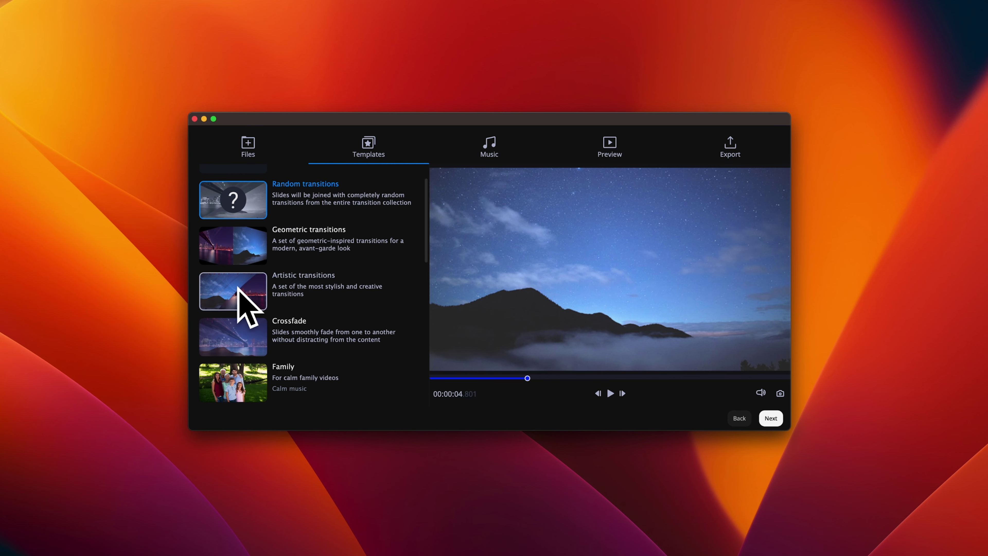
Preview the Artistic transitions and Crossfade templates, keep Random transitions, and advance to Music
click(237, 286)
scroll(238, 287, down, 1)
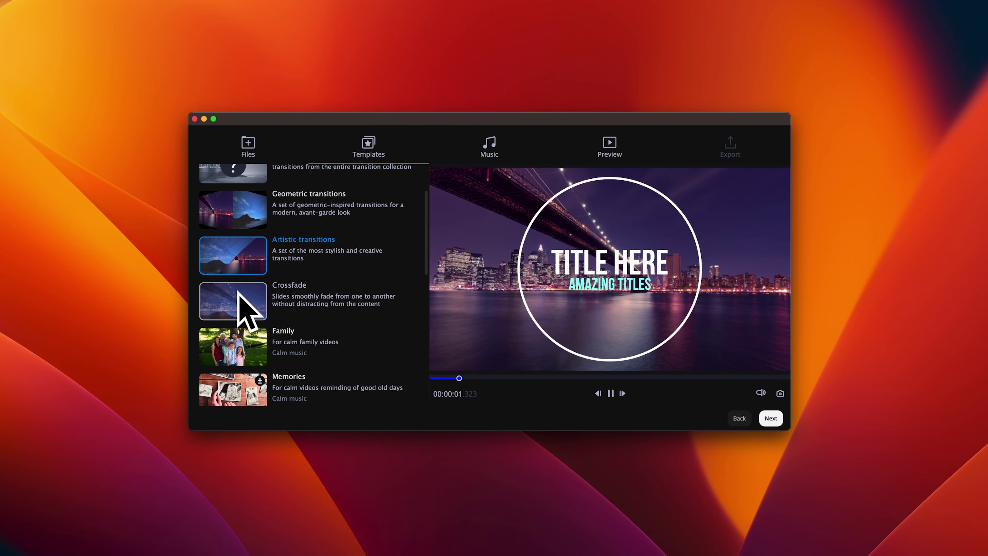
click(237, 296)
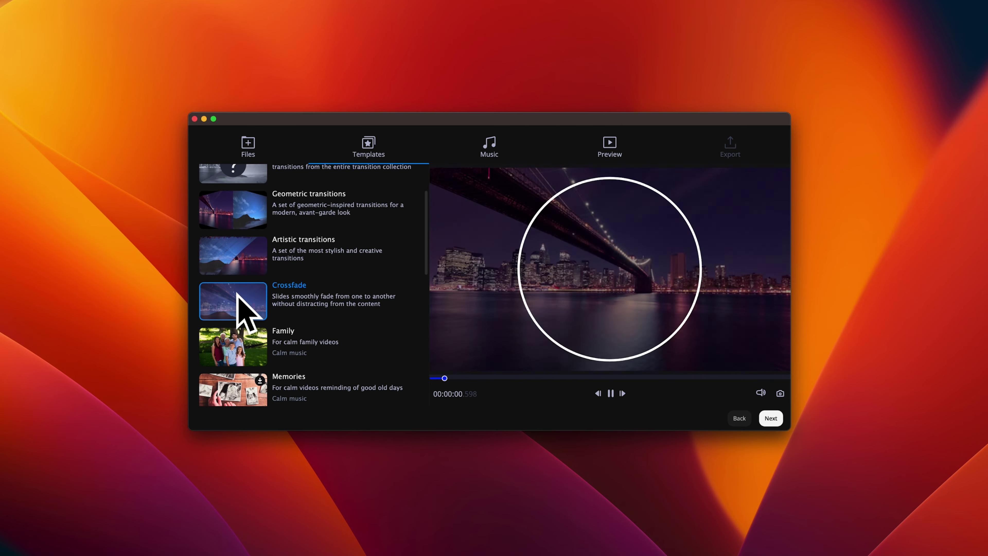
scroll(240, 300, down, 1)
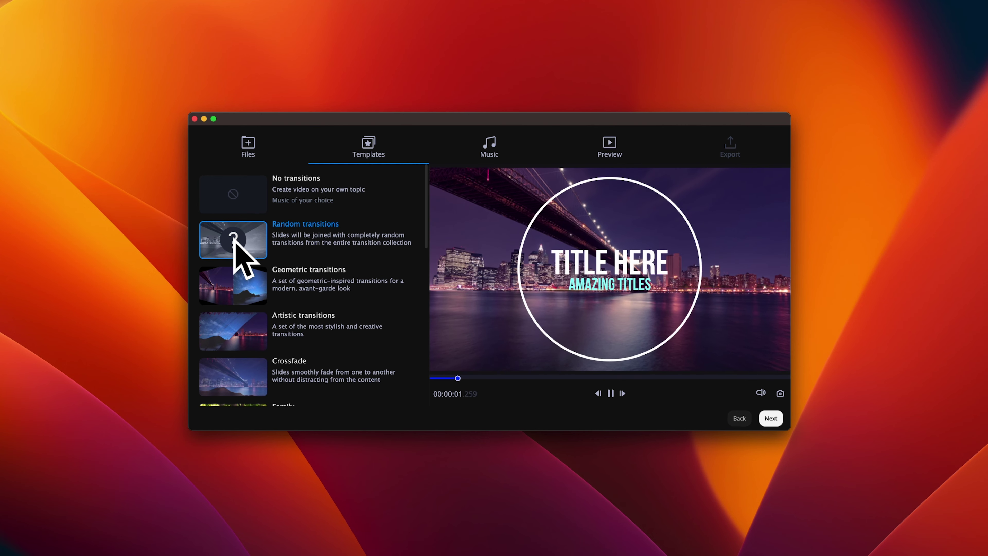
click(768, 418)
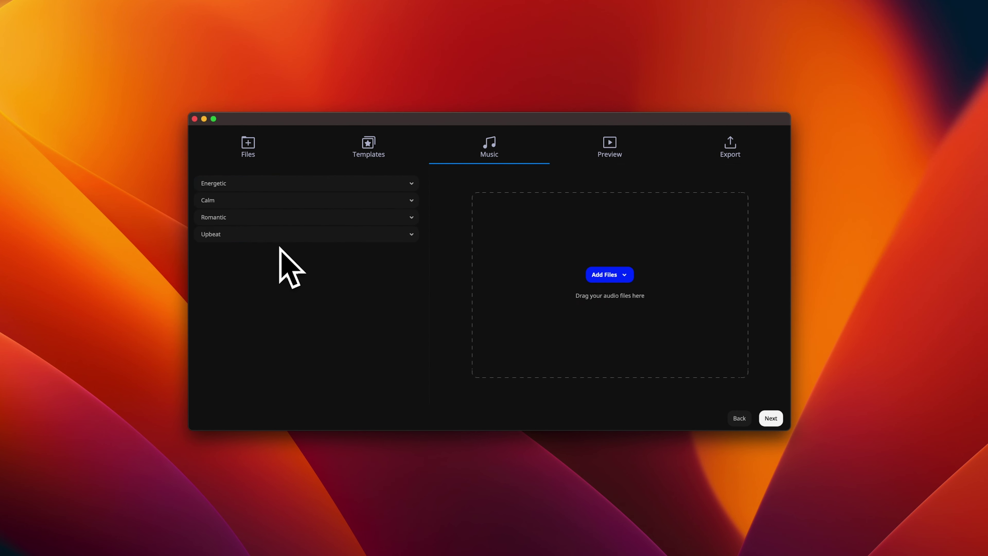
Browse the Energetic and Calm categories and add the 02:17 Chillout track as background music
click(252, 181)
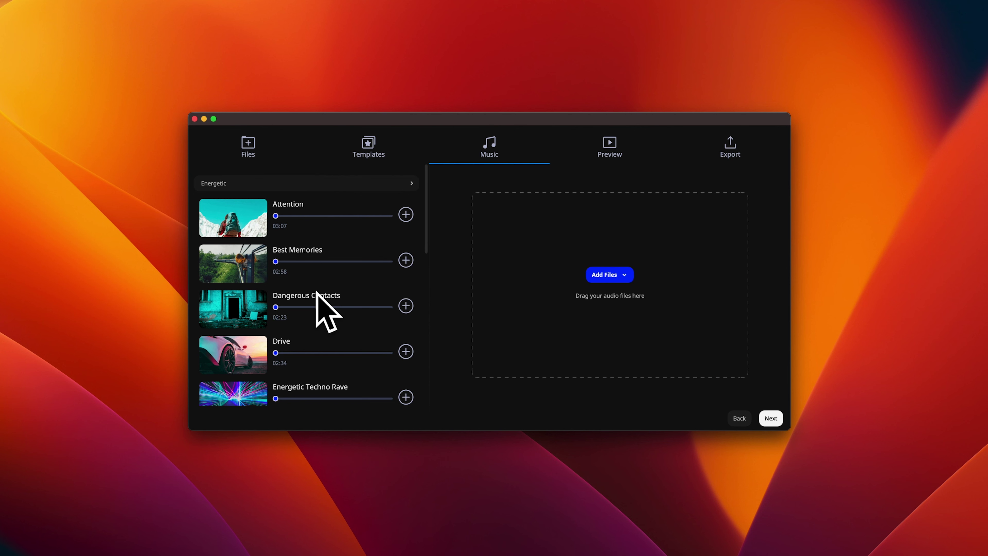
scroll(336, 245, down, 15)
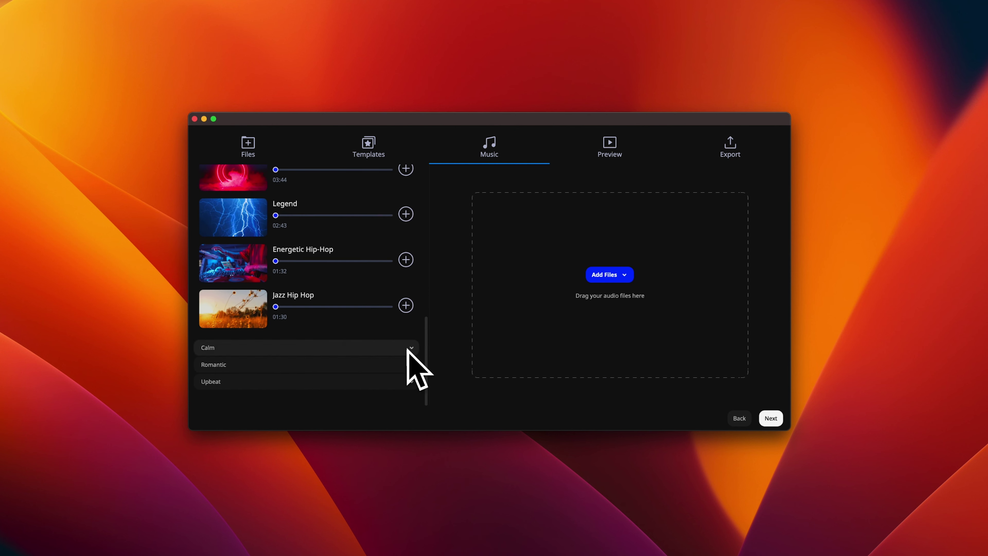
click(408, 349)
click(405, 276)
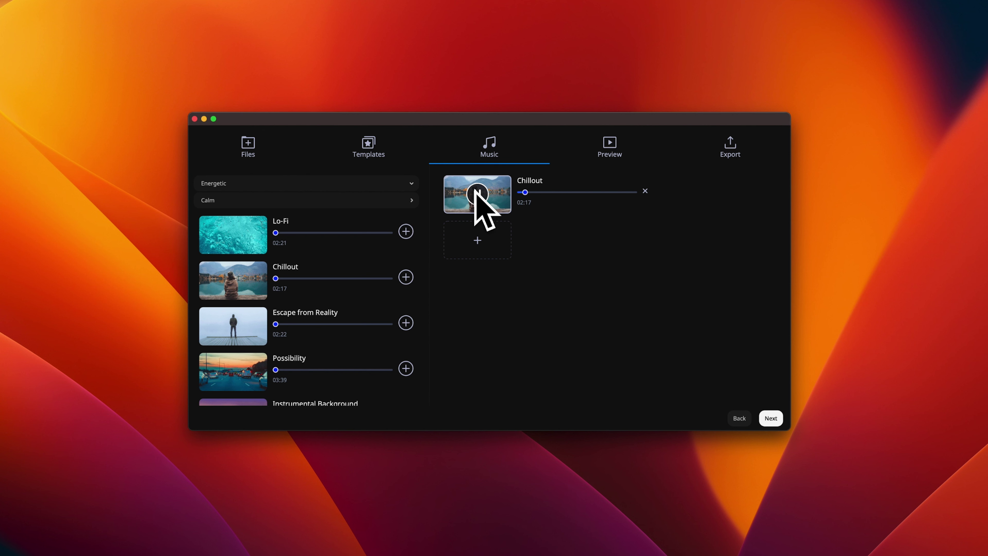
Enter opening titles 'Corvette' and 'Stingray, 1970' in the Preview step, then select the end title field
click(610, 147)
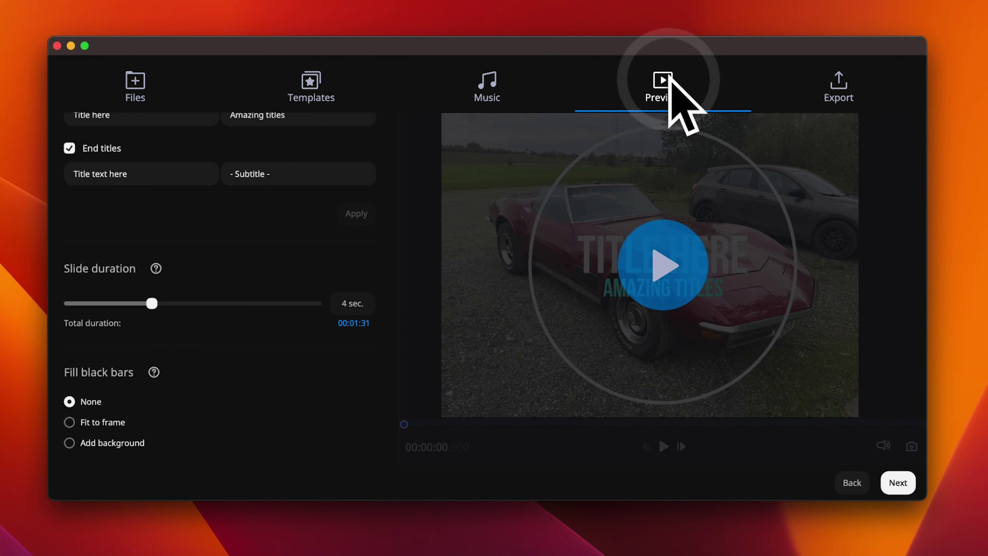
scroll(264, 253, up, 5)
click(141, 201)
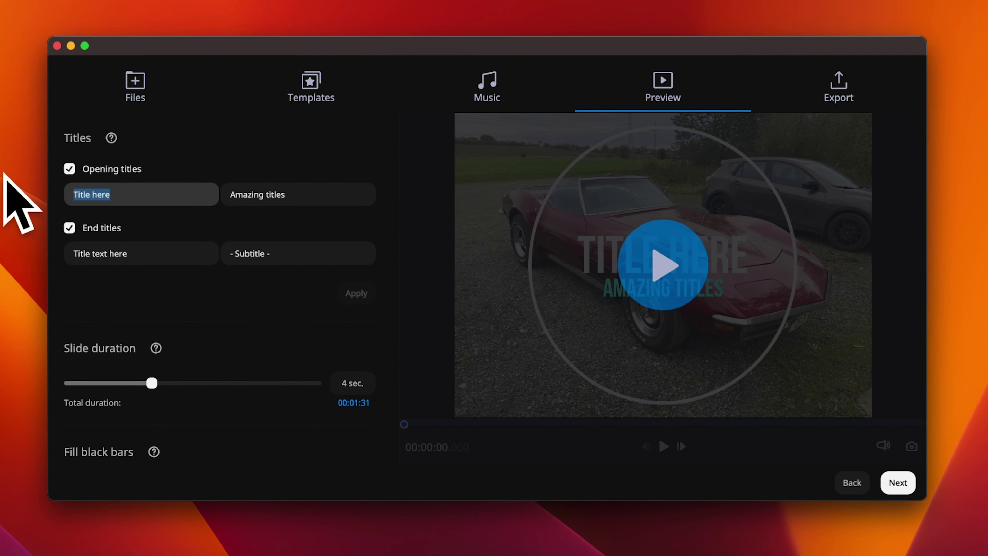
text(Corvette)
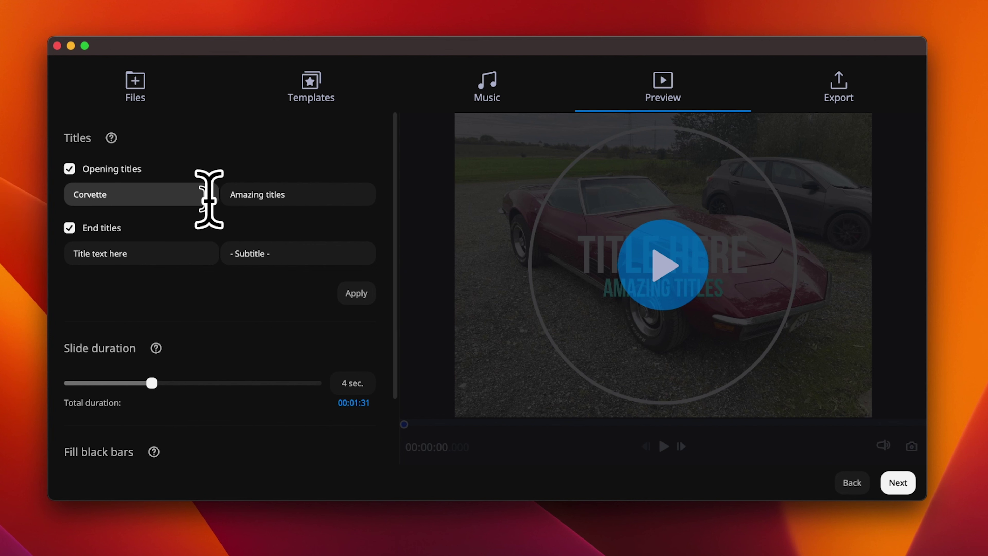
click(266, 193)
text(Stingray, 1)
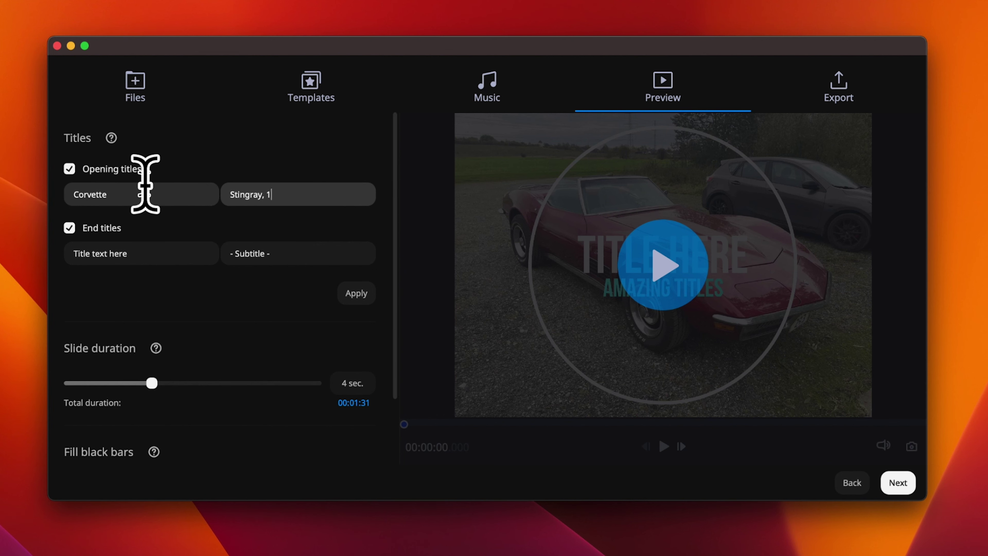
click(132, 255)
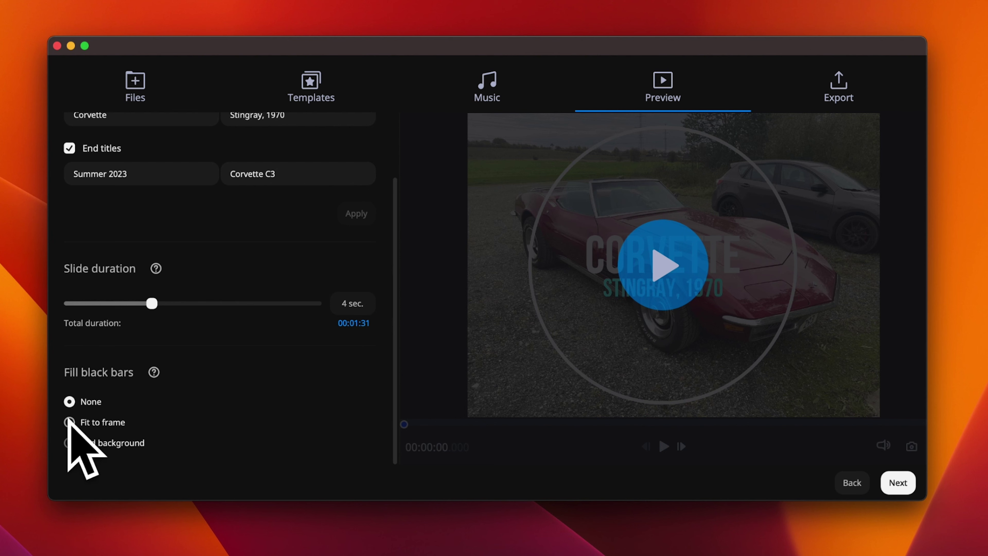
Try the autumn leaves background for black bars, revert to Fit to frame, and continue to output
click(69, 443)
scroll(127, 419, down, 5)
click(100, 404)
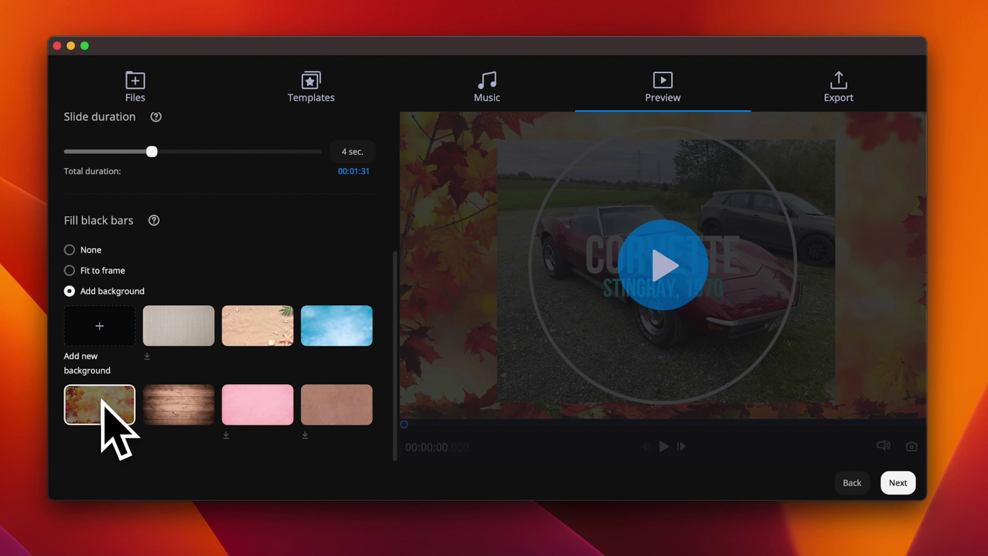
click(70, 270)
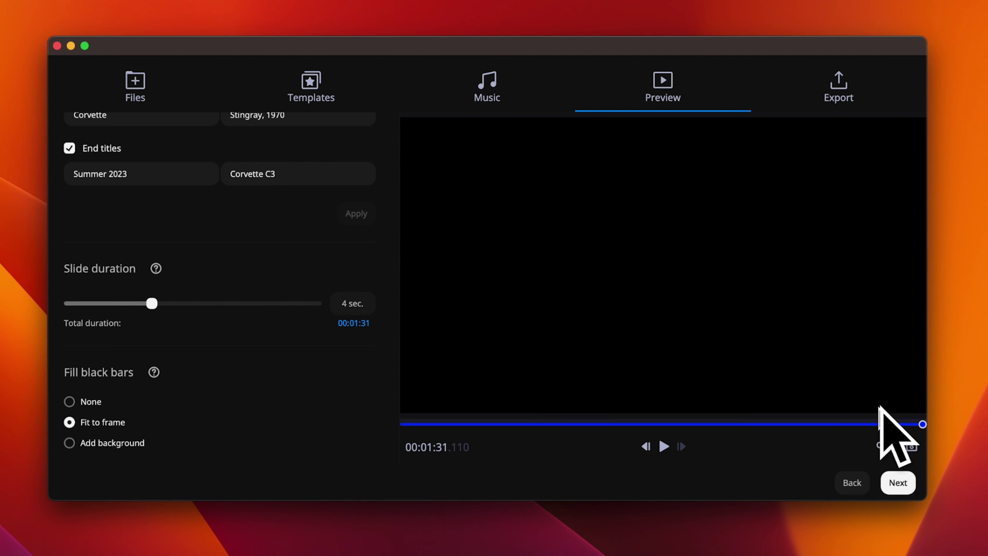
click(900, 483)
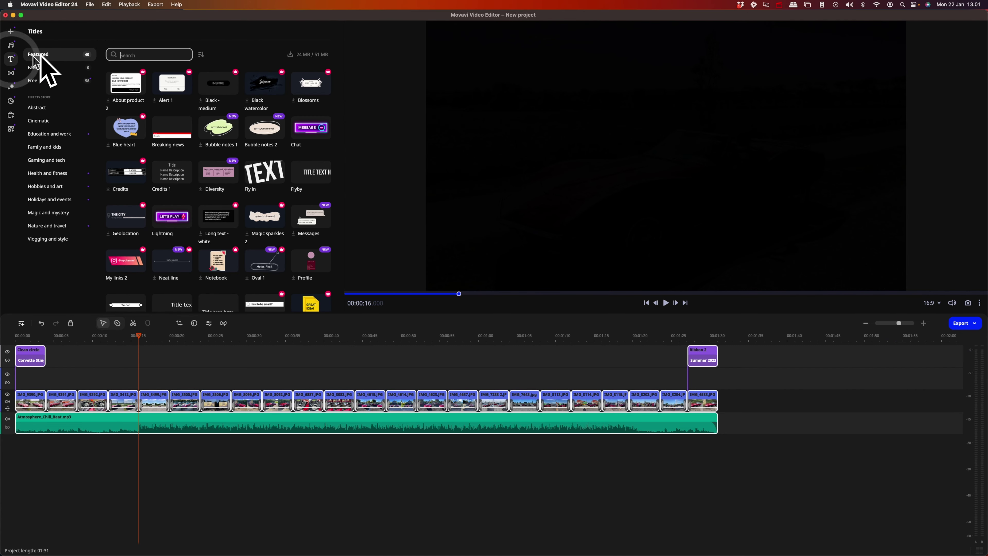
Place a Typewriter title at 00:15 reading 'DRIVE IN BIO, LYNGE'
text(type)
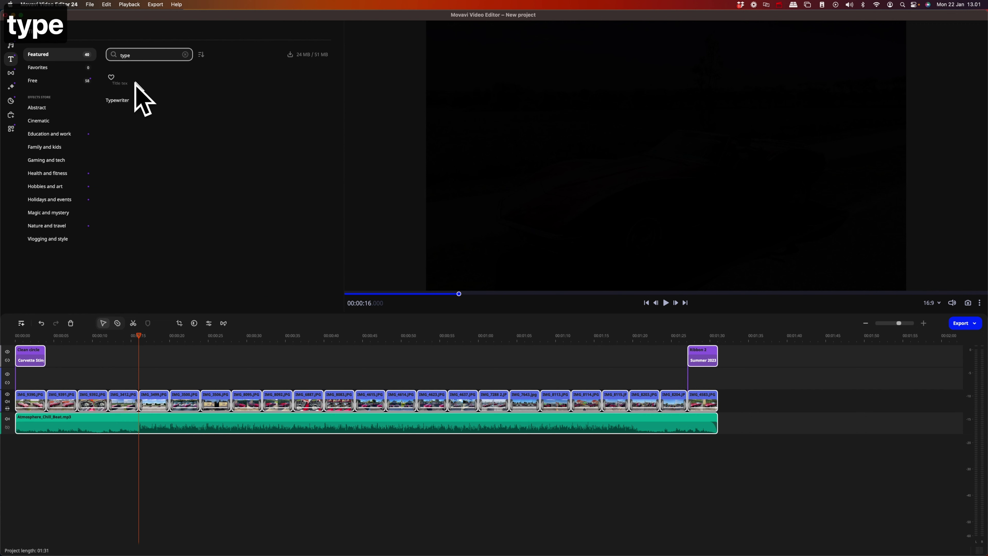
drag(135, 83, 137, 374)
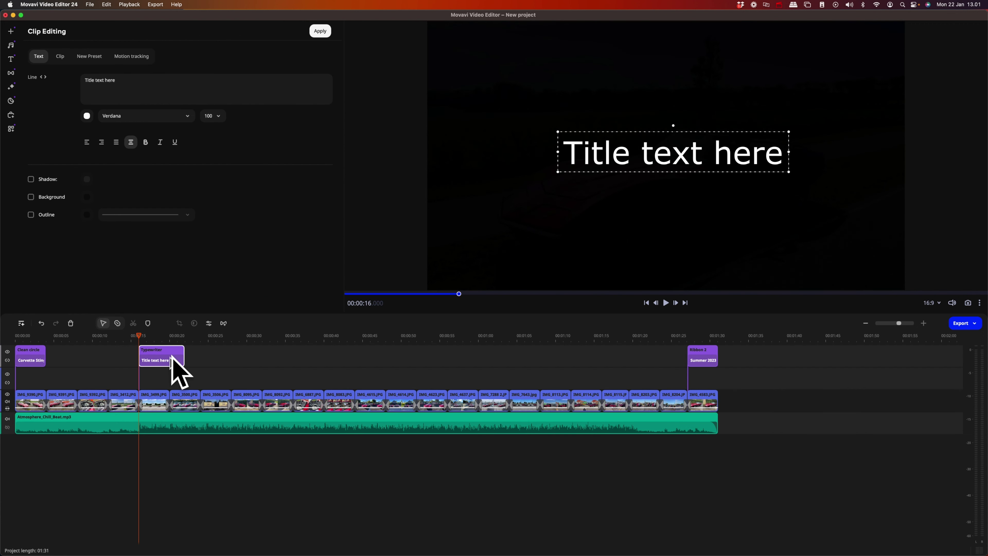
double_click(632, 156)
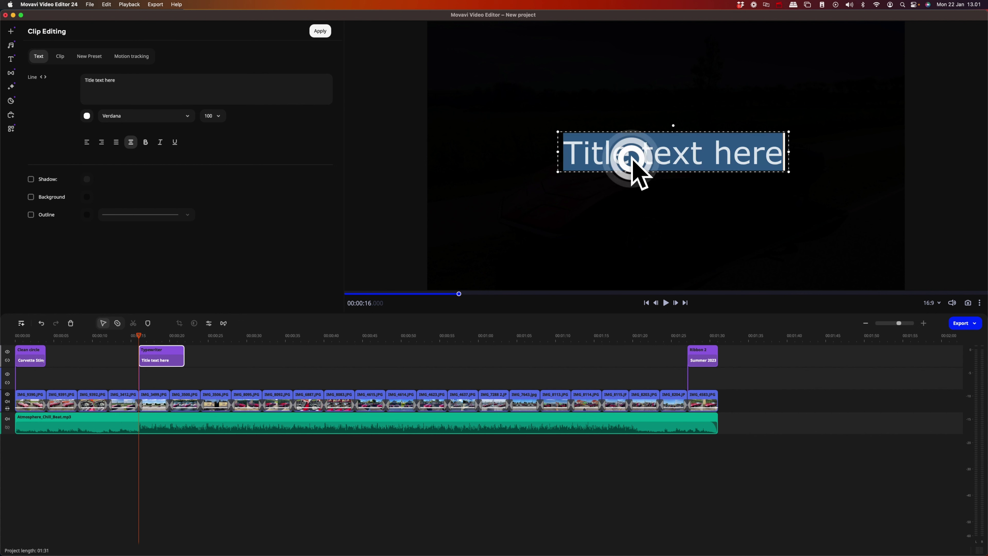
text(DRIVE IN)
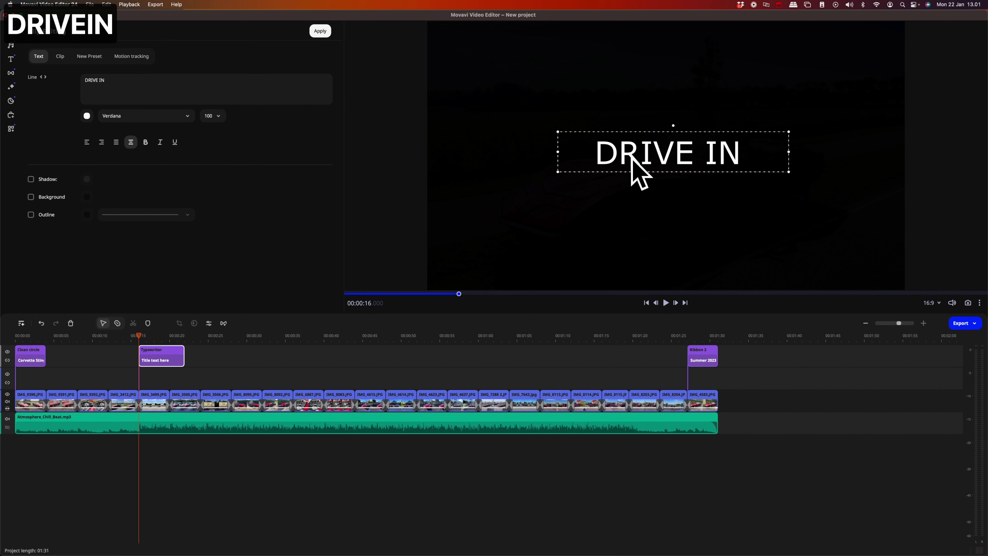
text( BIO, LY)
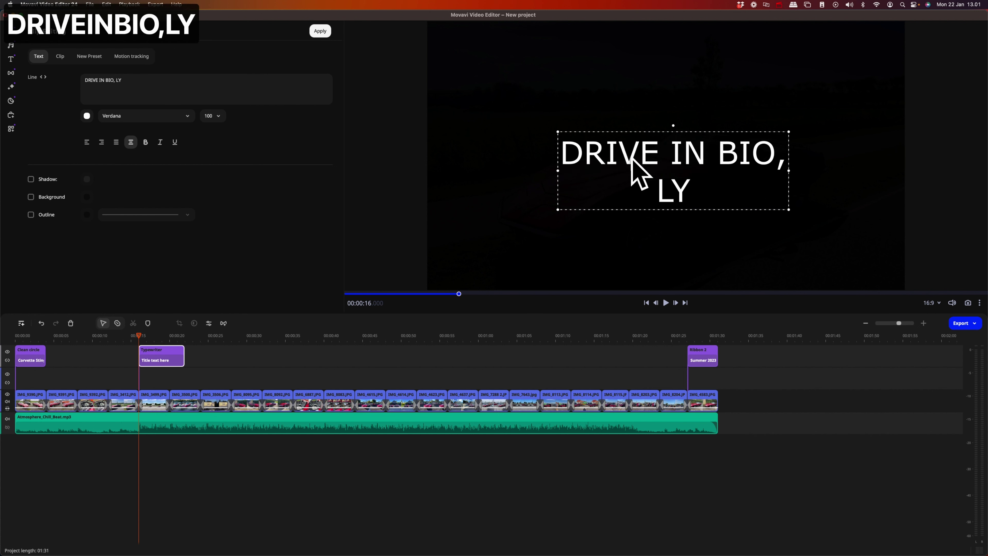
text(NGE)
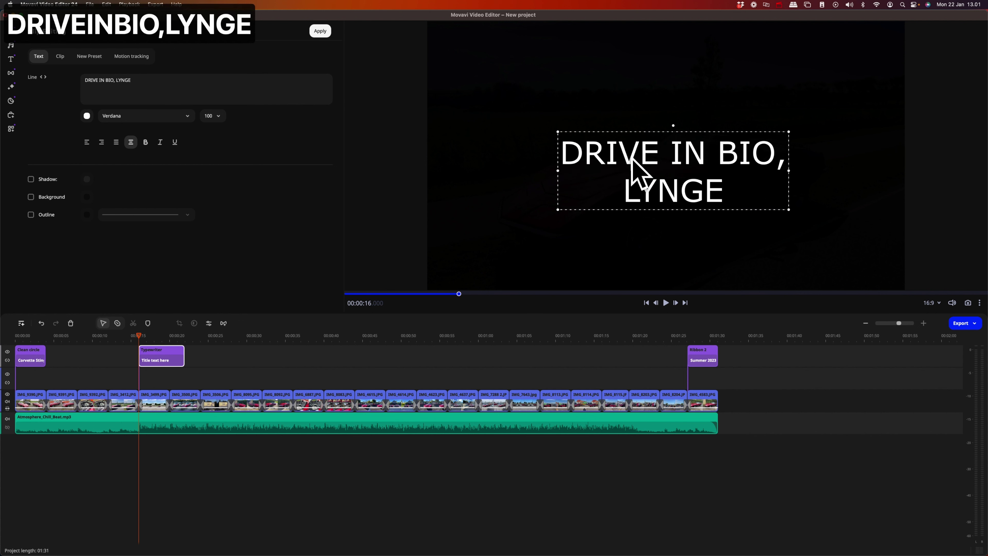
click(135, 346)
Shorten the DRIVE IN BIO title clip and play it back from its start
click(182, 360)
drag(185, 362, 170, 356)
click(136, 335)
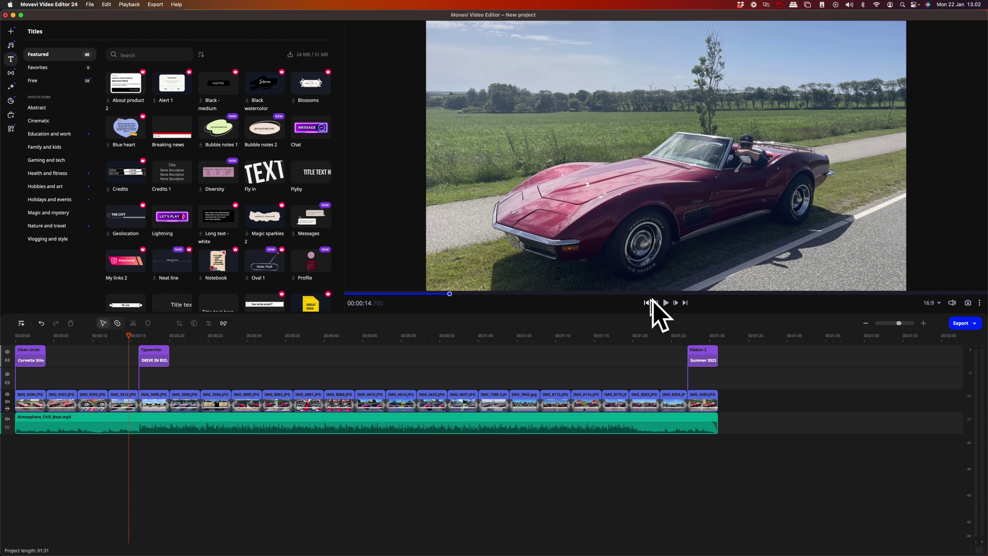
click(666, 302)
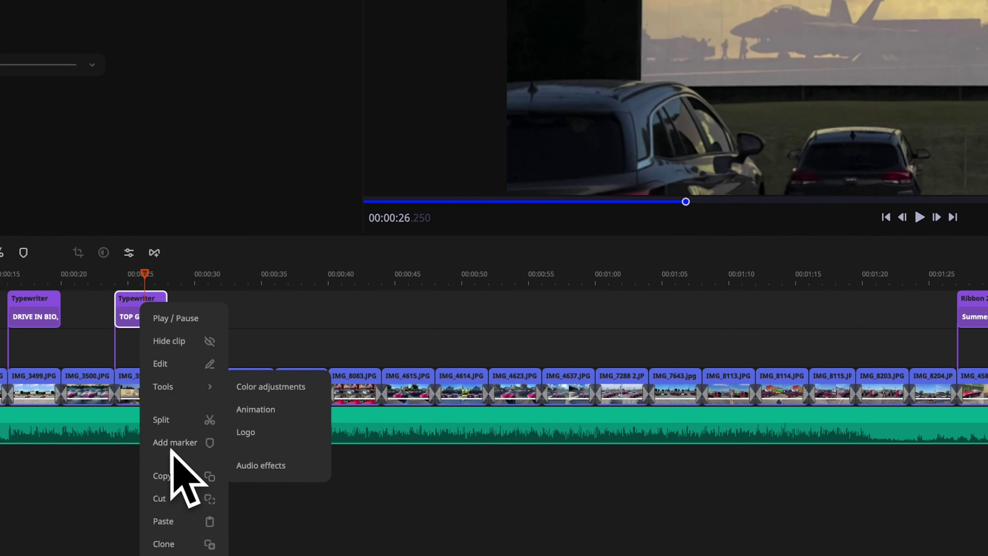
Paste a copy of the TOP GUN 2 title at 00:43.95 and select it for text editing
click(161, 474)
click(394, 286)
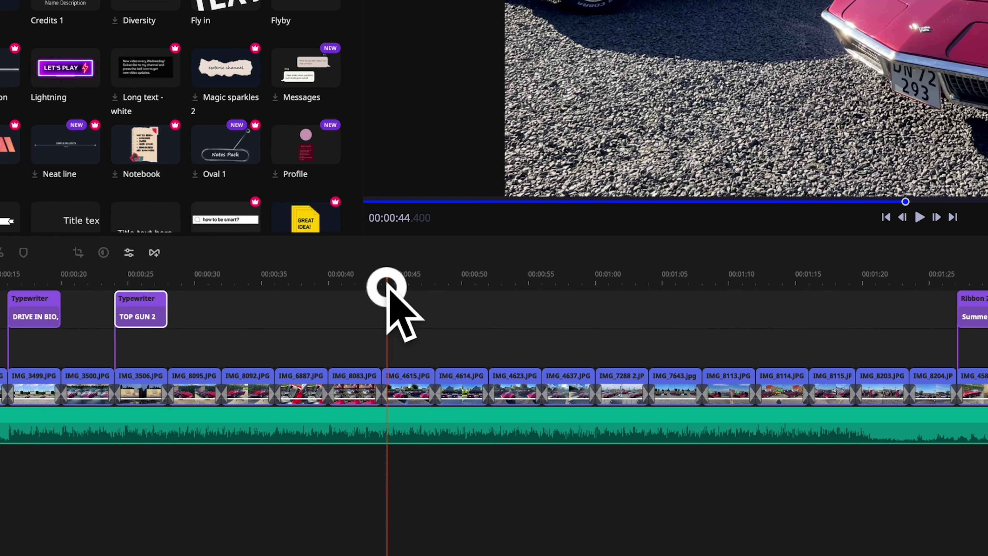
click(380, 290)
right_click(381, 303)
click(415, 346)
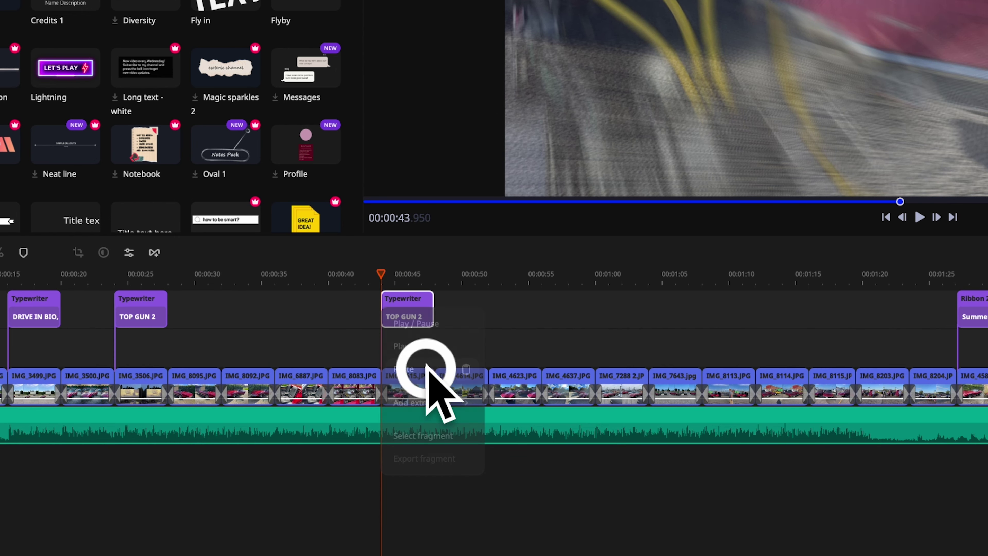
click(402, 309)
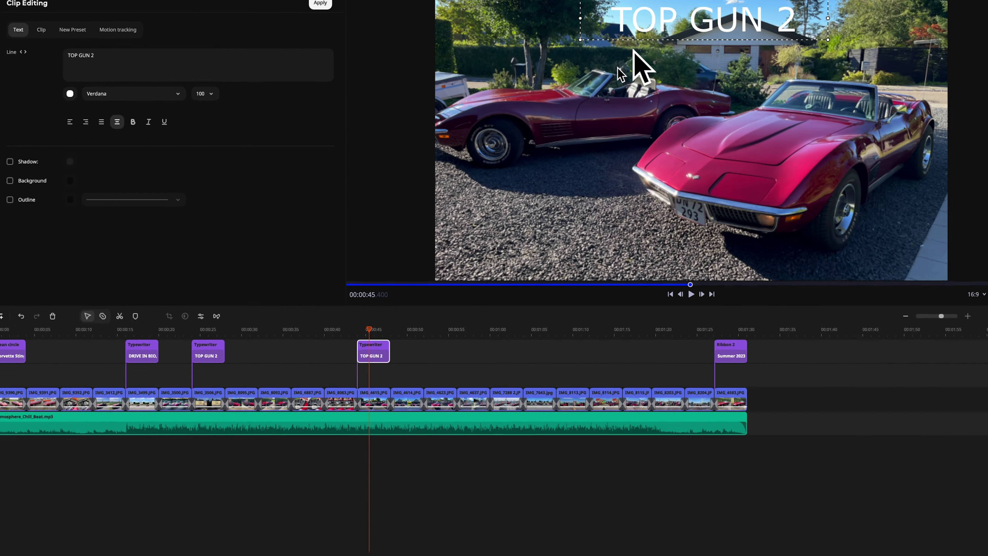
click(637, 62)
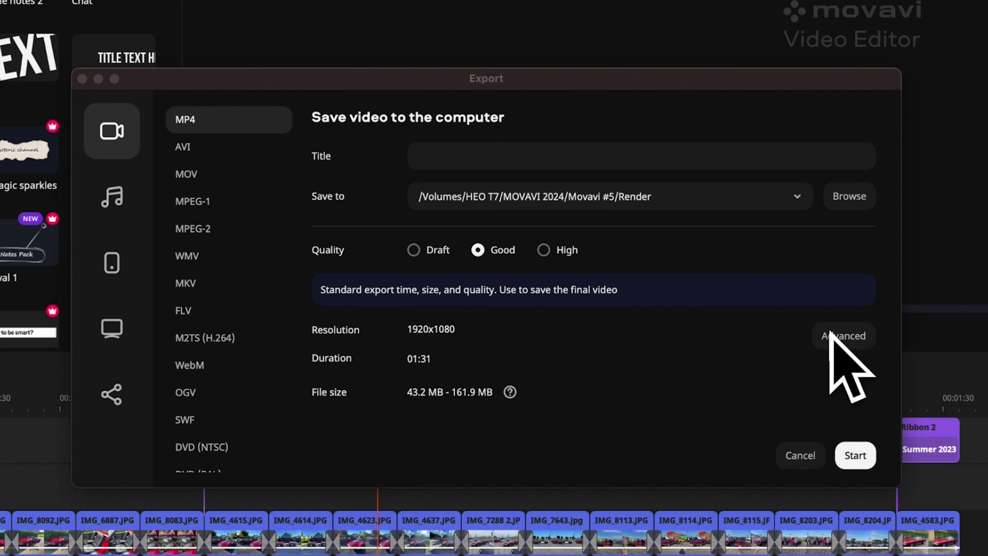
Confirm 1920x1080 resolution in the advanced export settings
click(830, 334)
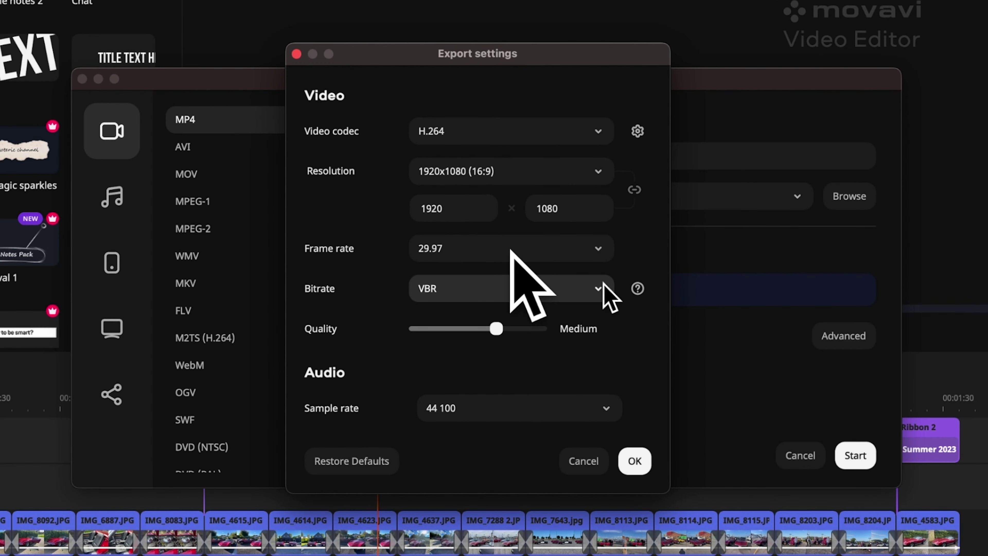
click(518, 170)
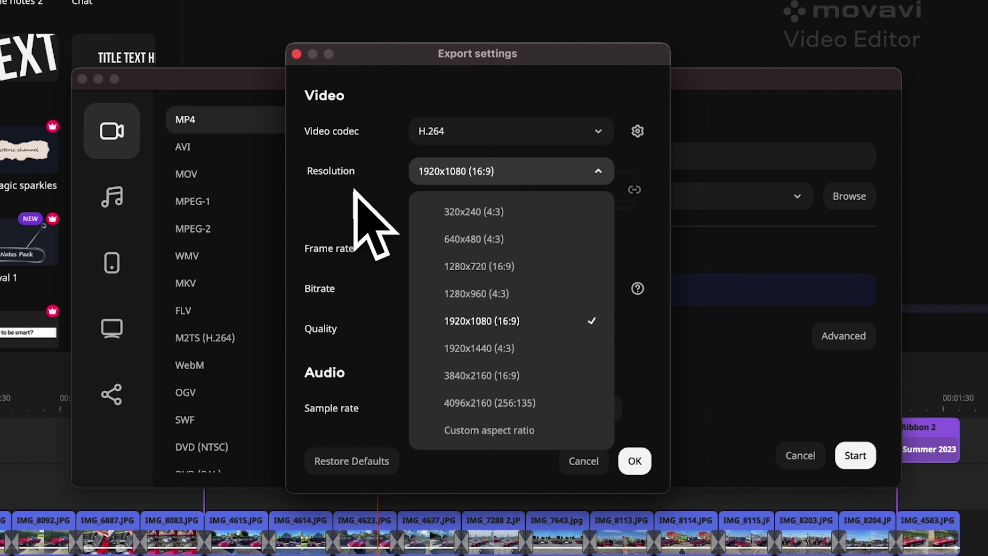
click(362, 207)
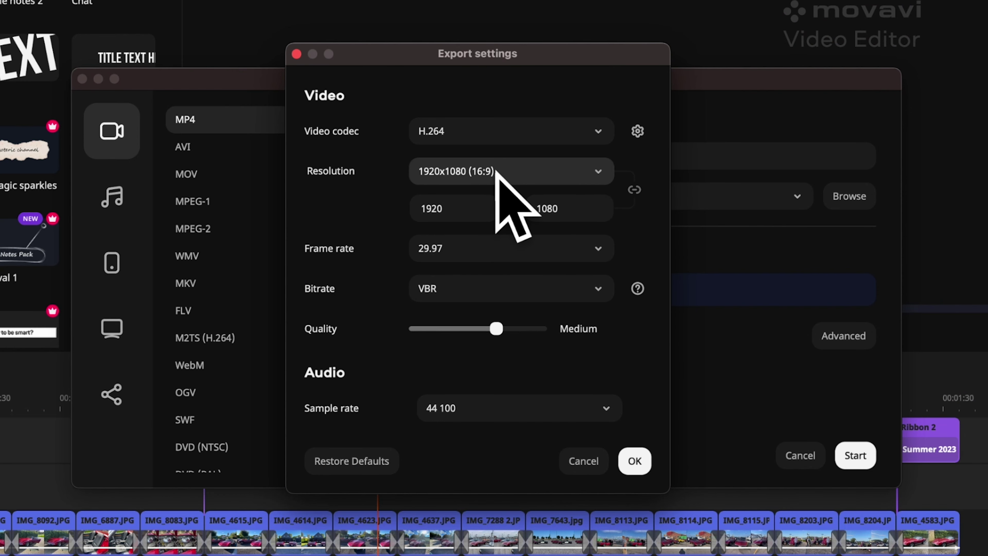
click(502, 176)
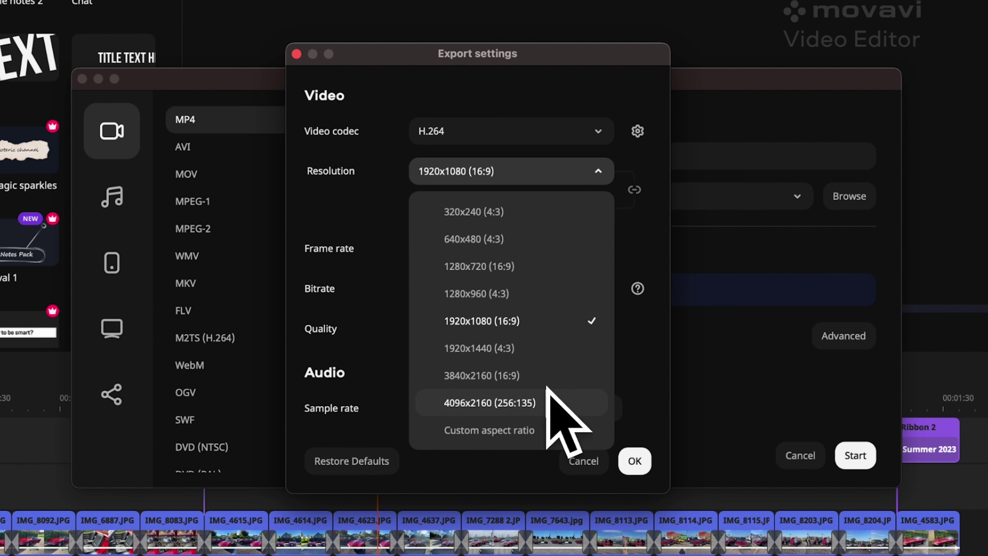
click(381, 214)
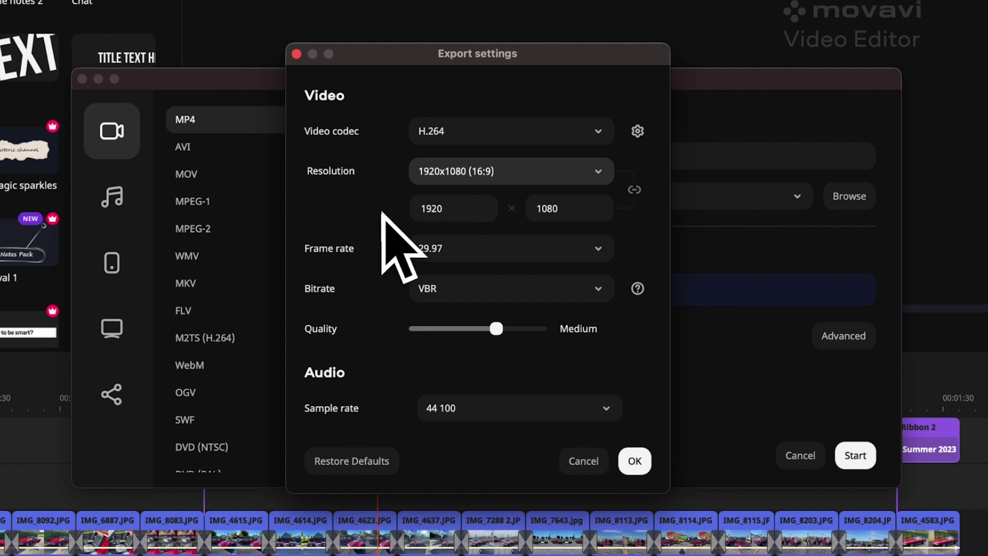
click(634, 460)
Choose High quality, title the video 'Corvette C3 - Summer 2023', and start the MP4 export
click(540, 250)
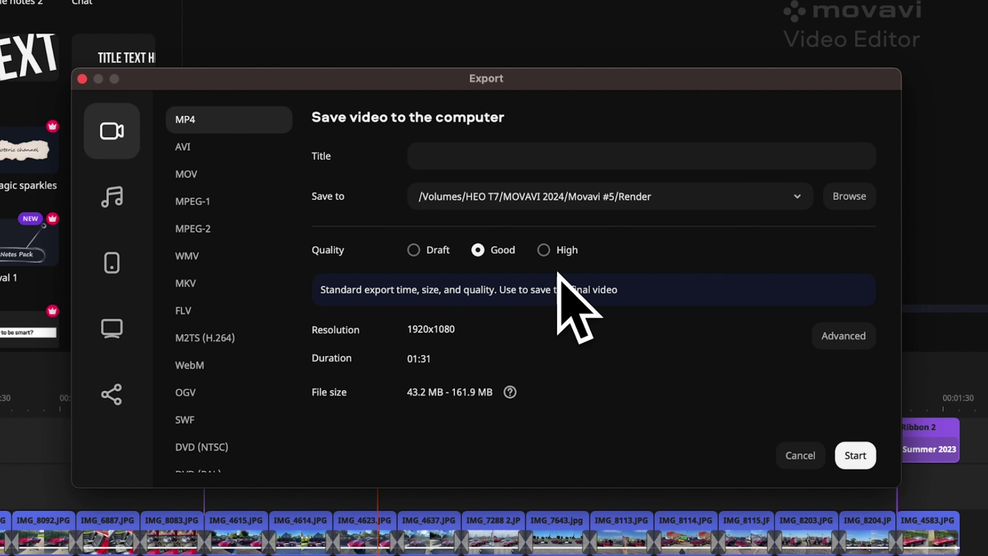
click(545, 249)
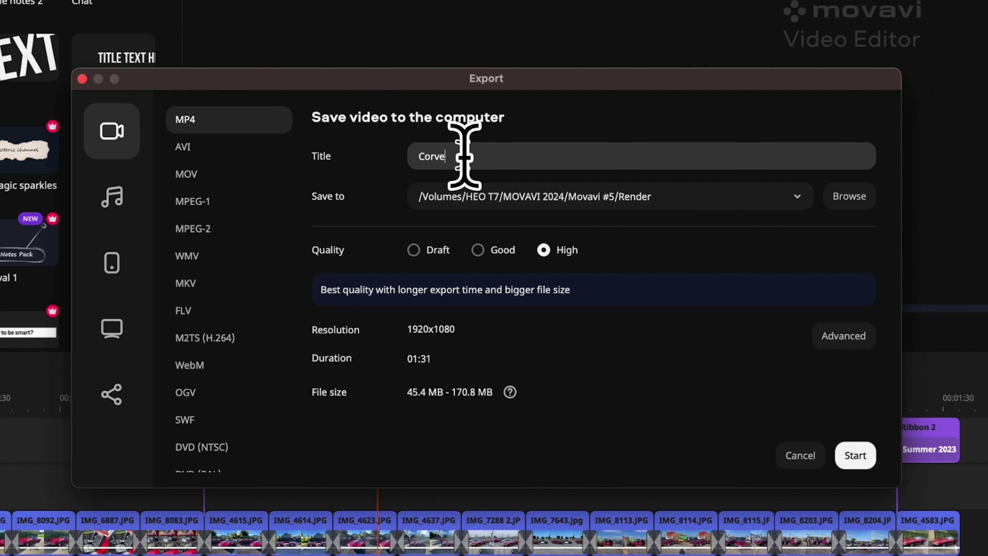
text(Summer 2023)
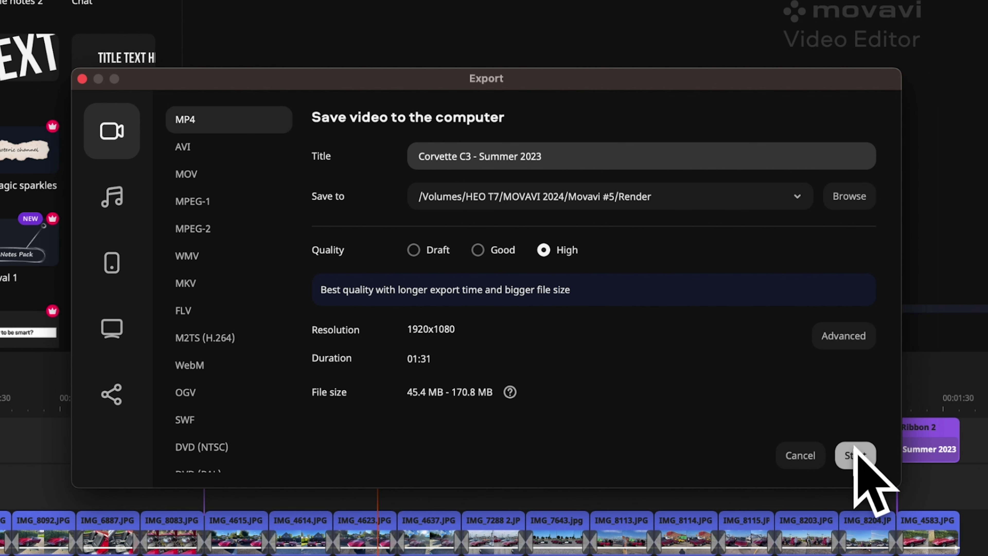
click(856, 456)
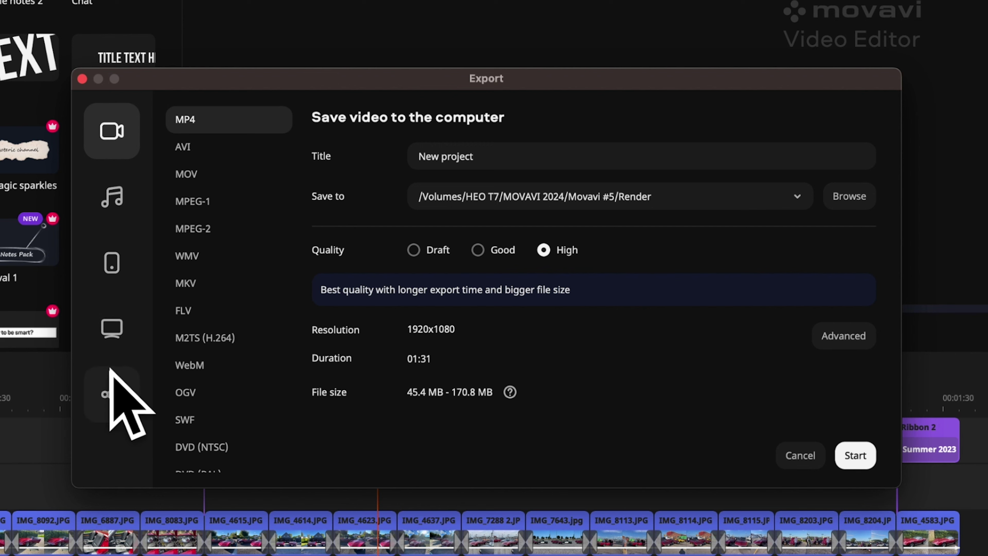
click(106, 389)
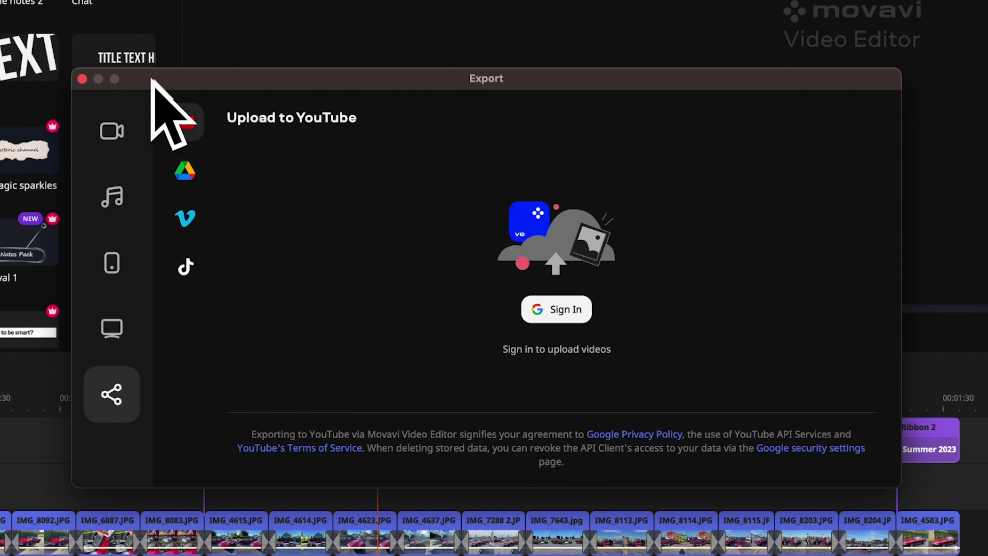